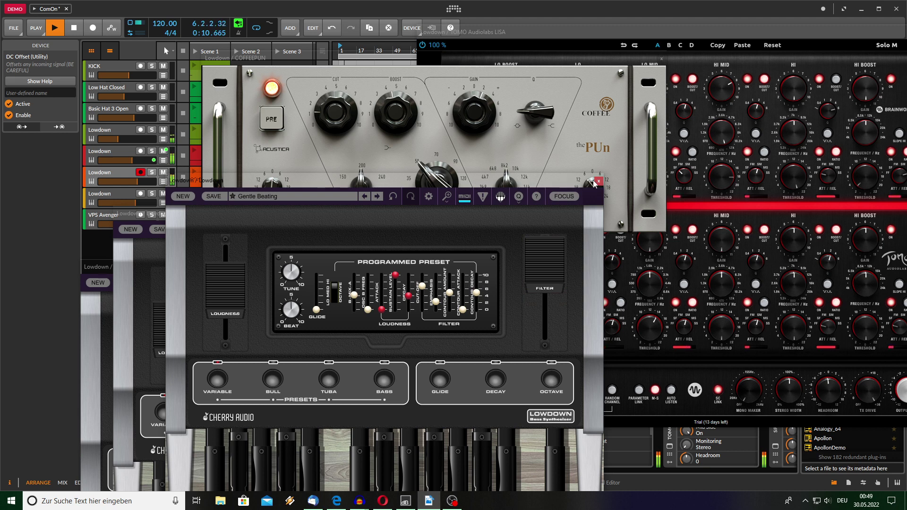
- Close the frontmost Gentle Beating Lowdown window and move the Detuned Lowdown window clear of the synth beneath it
left_click(598, 182)
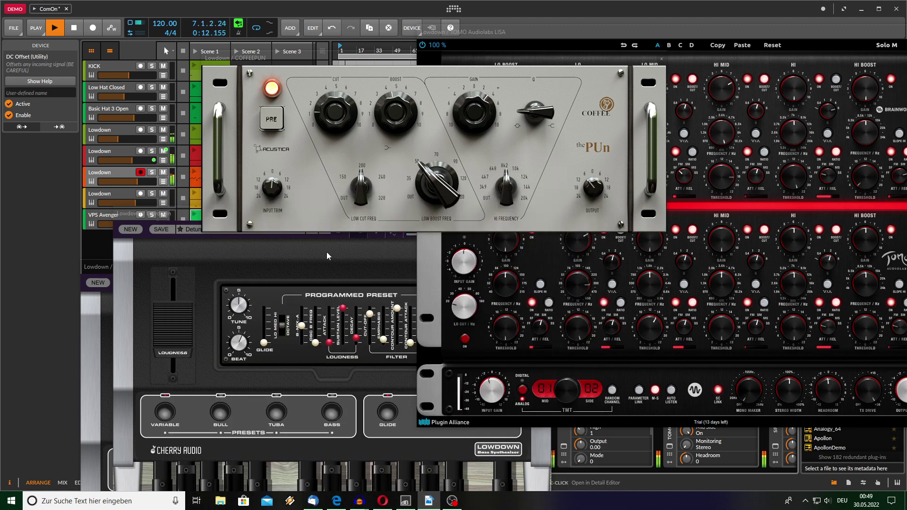
left_click(188, 220)
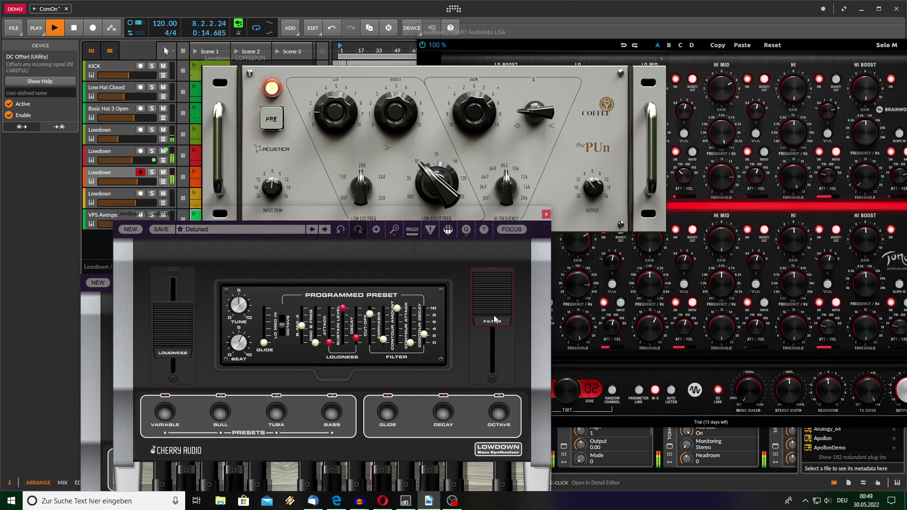
left_click_drag(494, 319, 494, 264)
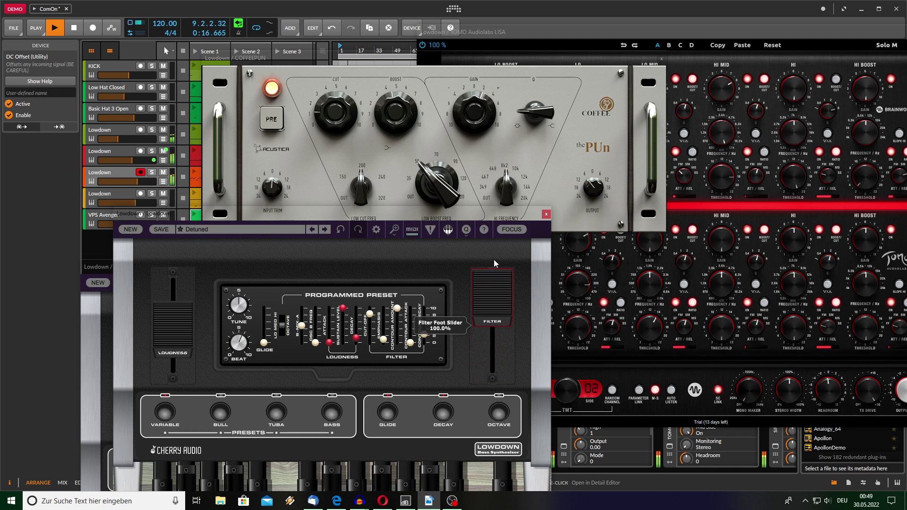
left_click_drag(378, 213, 573, 213)
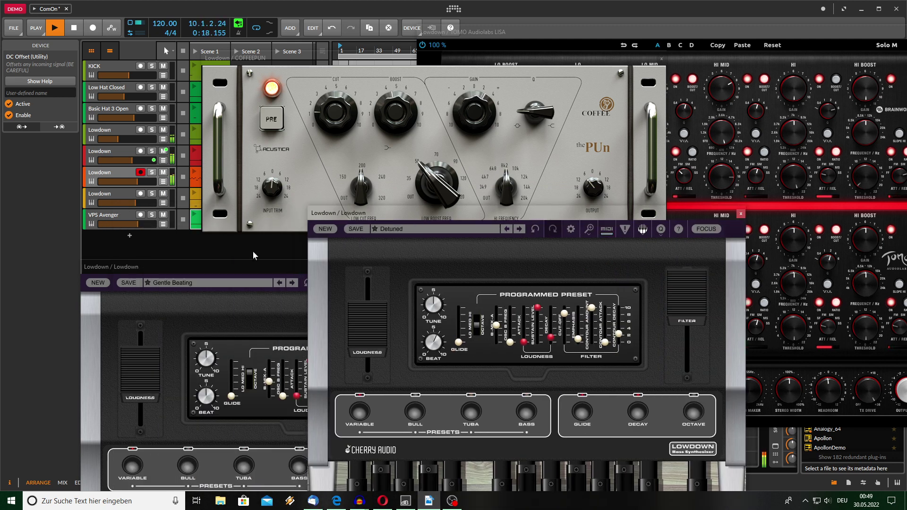
- Bring up the orange Lowdown track's Gentle Beating synth, reposition its window, and lower its filter foot slider to 0
left_click(225, 267)
mouse_move(452, 404)
left_mouse_down()
mouse_move(456, 338)
mouse_move(452, 390)
left_mouse_up()
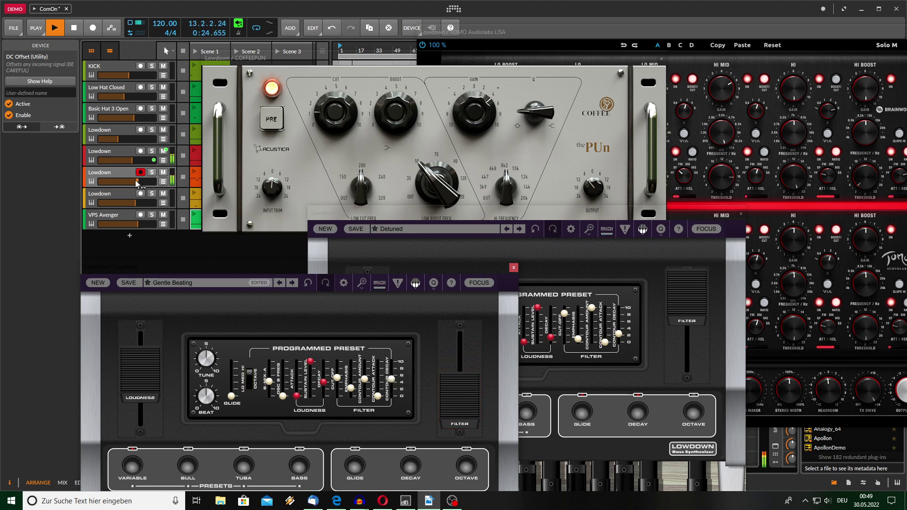
left_click(108, 171)
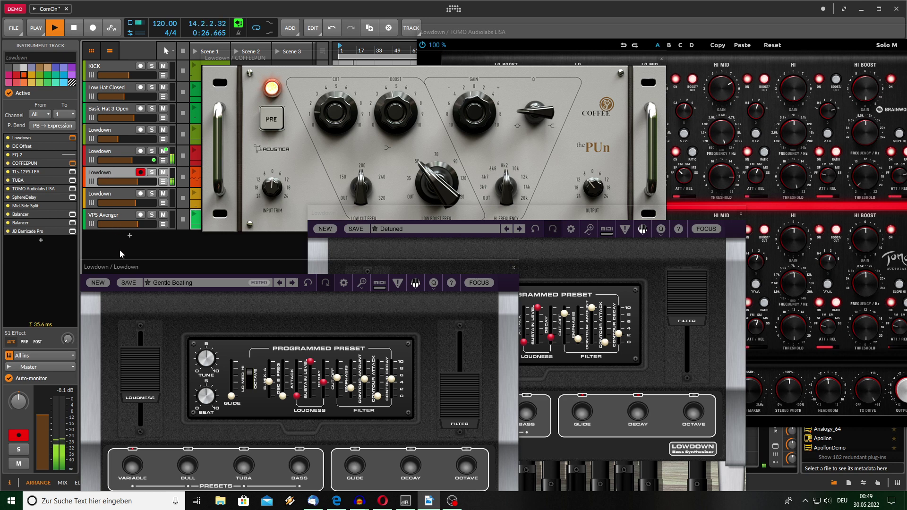
left_click_drag(119, 268, 271, 238)
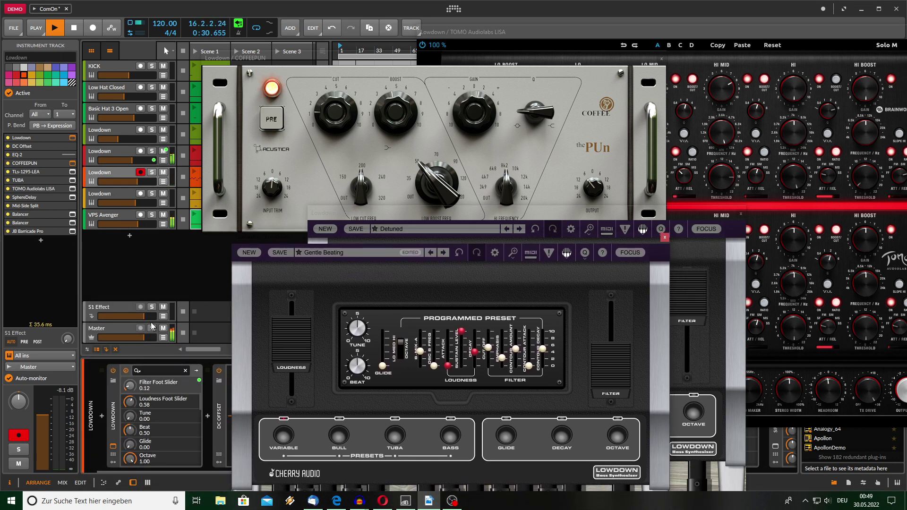
left_click(113, 446)
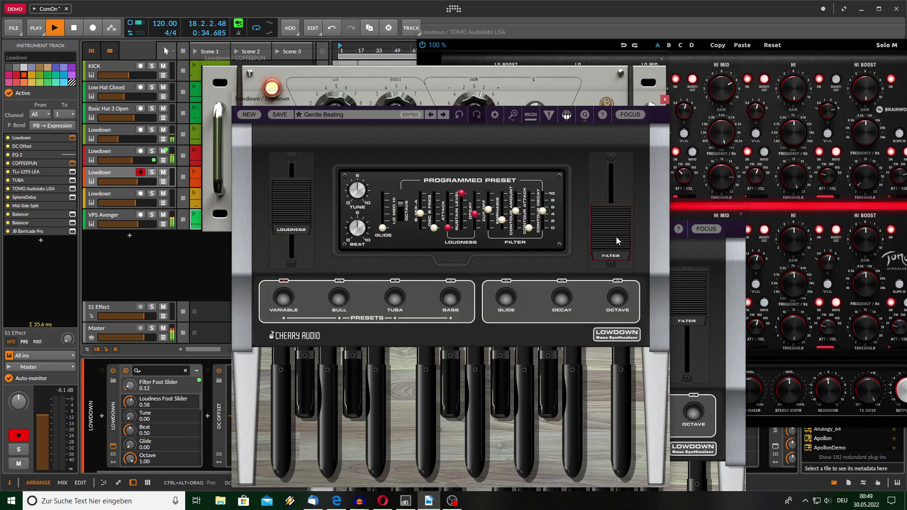
left_click_drag(615, 236, 613, 152)
- Open the red Lowdown track's synth, lower its filter foot slider, and bring the filter cut-off down to 5.4%
left_click(117, 161)
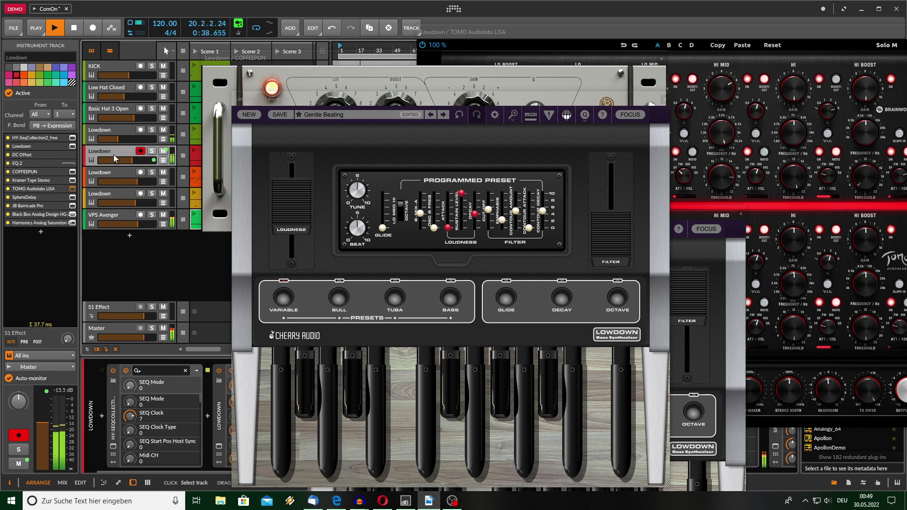
left_click(218, 446)
left_click_drag(537, 189, 533, 171)
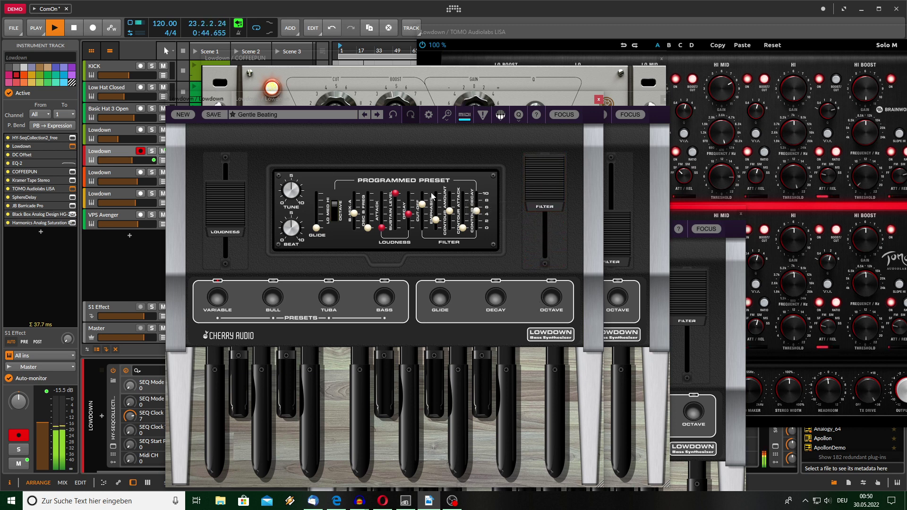
mouse_move(421, 204)
left_mouse_down()
mouse_move(424, 232)
mouse_move(423, 198)
mouse_move(421, 215)
left_mouse_up()
left_click_drag(544, 198, 544, 217)
left_click_drag(426, 214, 423, 230)
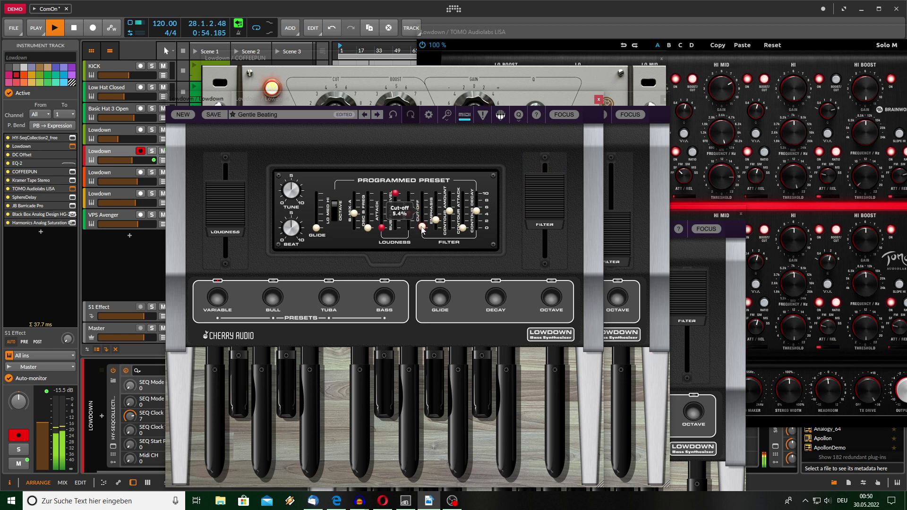
- Check the red track's HY-SeqCollection2 sequencer, close it, and raise the Lowdown cut-off to 40.5%
left_click(113, 447)
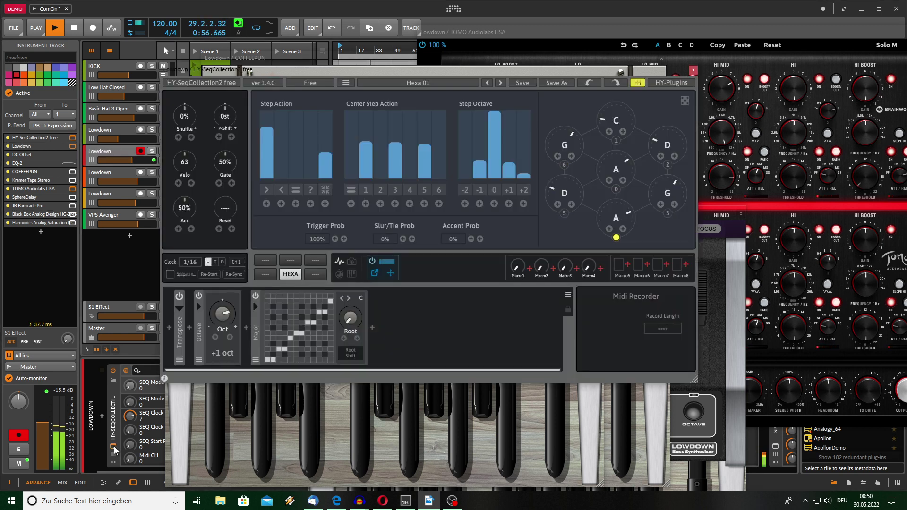
left_click(693, 70)
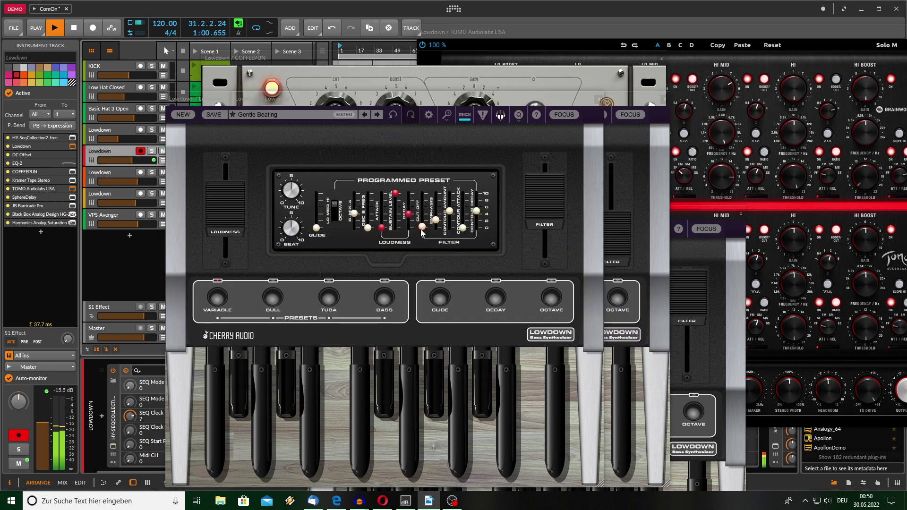
left_click_drag(422, 231, 422, 216)
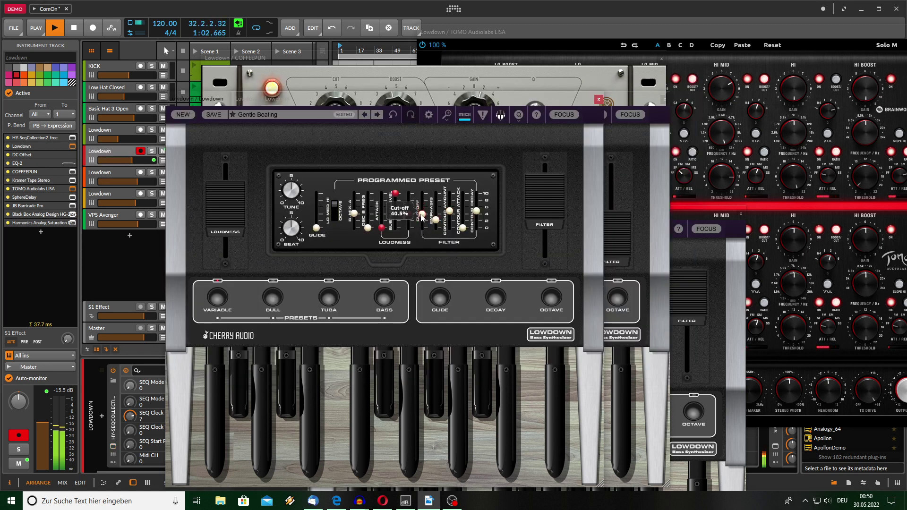
- Spread out the two Gentle Beating windows, bring COFFEEPUN forward, raise the red track's filter foot slider and slightly lower its cut-off
mouse_move(329, 103)
left_mouse_down()
mouse_move(338, 258)
mouse_move(614, 236)
mouse_move(861, 260)
mouse_move(906, 300)
left_mouse_up()
left_click(465, 257)
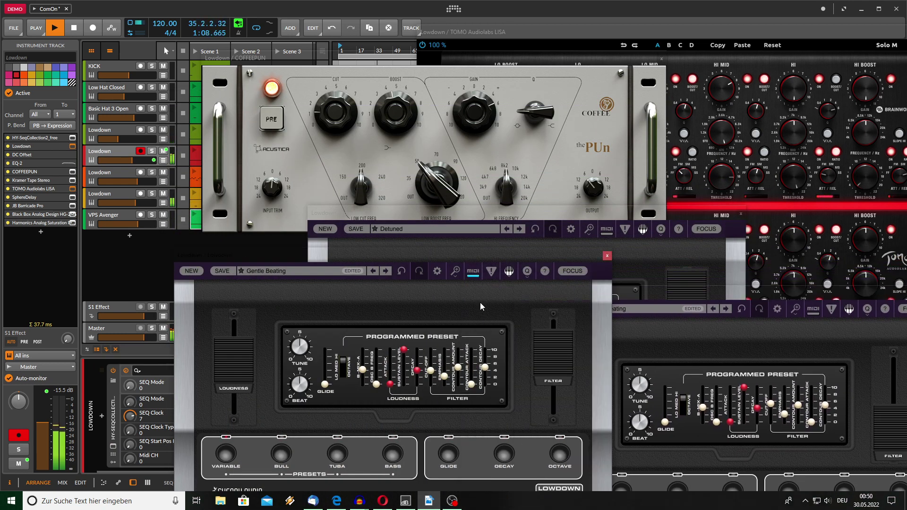
mouse_move(557, 364)
left_mouse_down()
mouse_move(556, 421)
mouse_move(551, 335)
mouse_move(551, 364)
mouse_move(550, 353)
left_mouse_up()
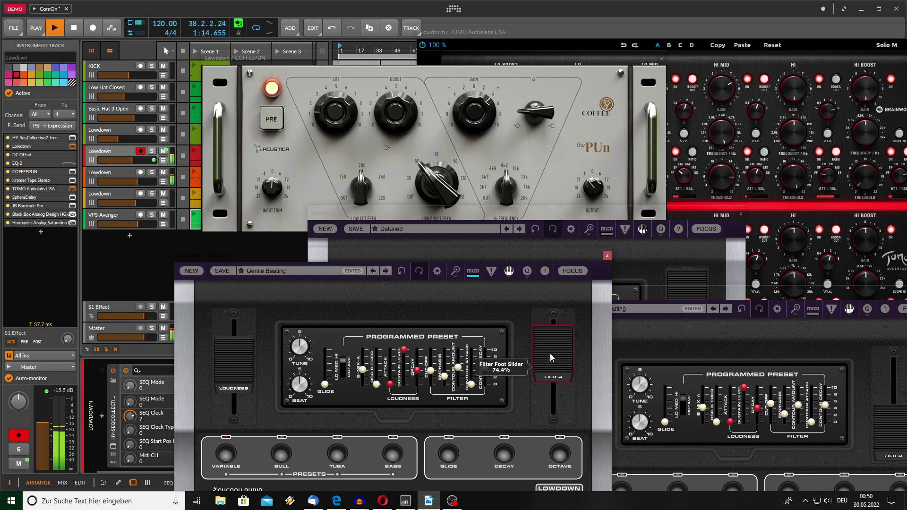
left_click(273, 191)
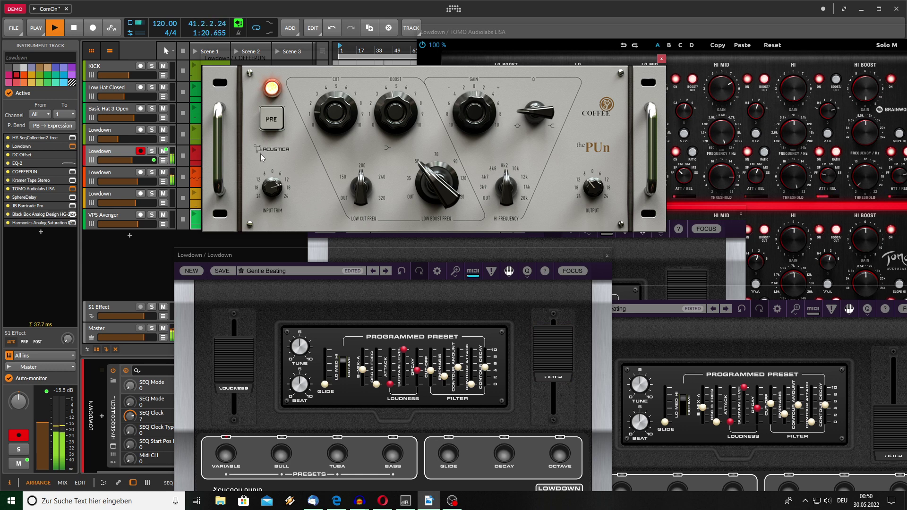
left_click_drag(560, 355, 554, 335)
mouse_move(432, 378)
left_mouse_down()
mouse_move(433, 358)
mouse_move(430, 379)
left_mouse_up()
- Reopen the orange Lowdown track's synth, set its filter foot slider to 0.07, and close its window
left_click(112, 177)
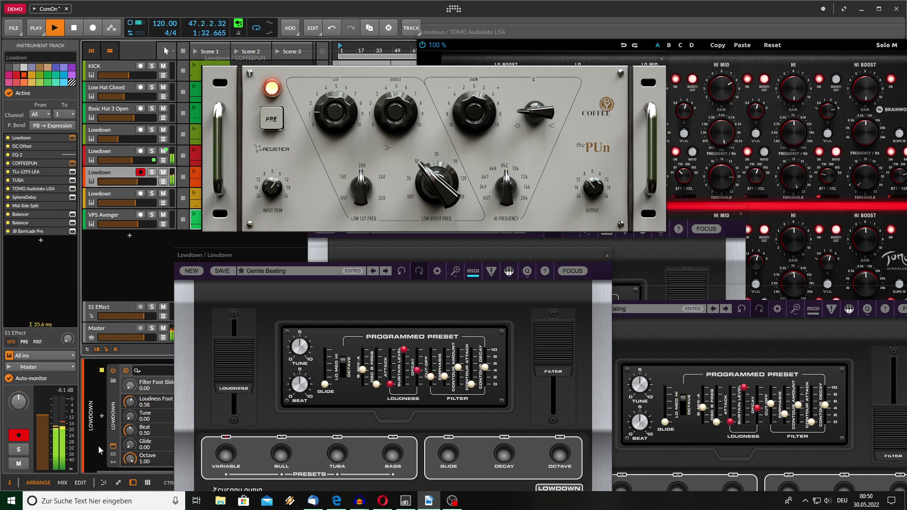
left_click(114, 447)
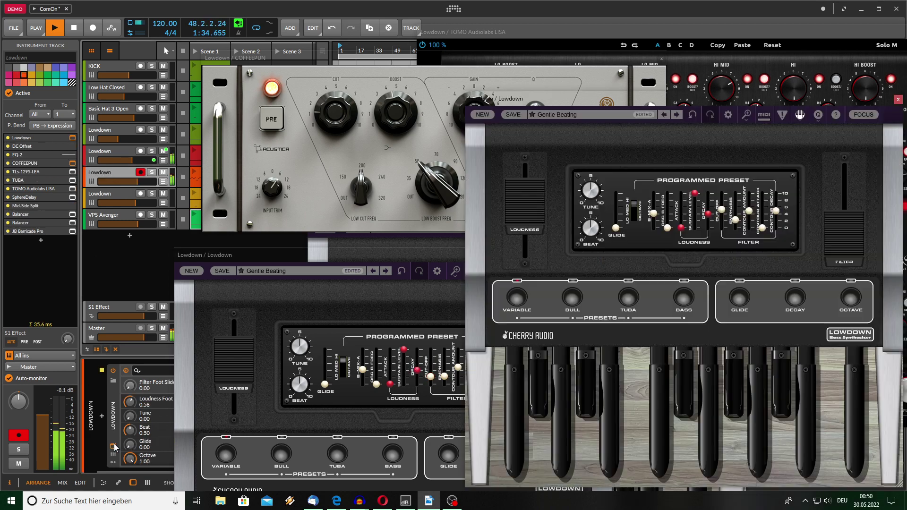
mouse_move(846, 247)
left_mouse_down()
mouse_move(847, 192)
mouse_move(847, 238)
left_mouse_up()
left_click(754, 173)
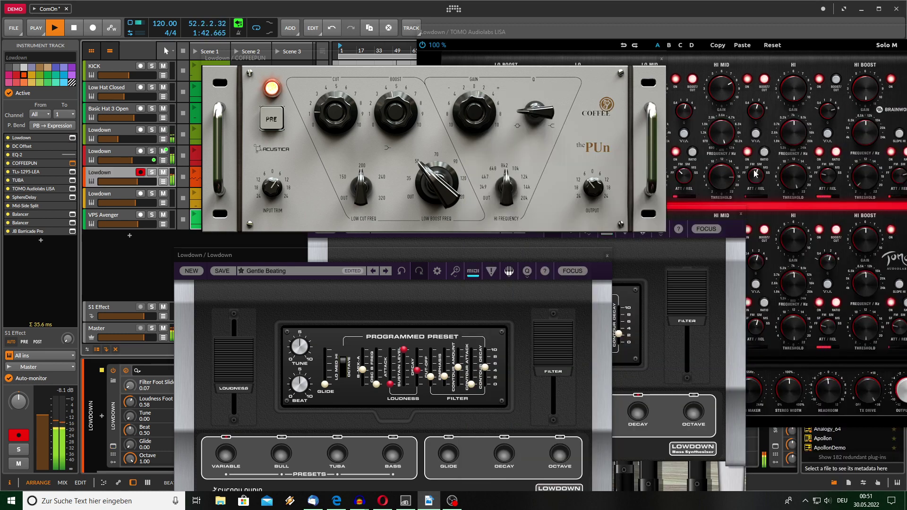
- Adjust the filter foot slider on the red track's Gentle Beating synth and raise its cut-off
left_click_drag(540, 358, 544, 400)
mouse_move(431, 377)
left_mouse_down()
mouse_move(431, 353)
mouse_move(426, 385)
mouse_move(424, 362)
left_mouse_up()
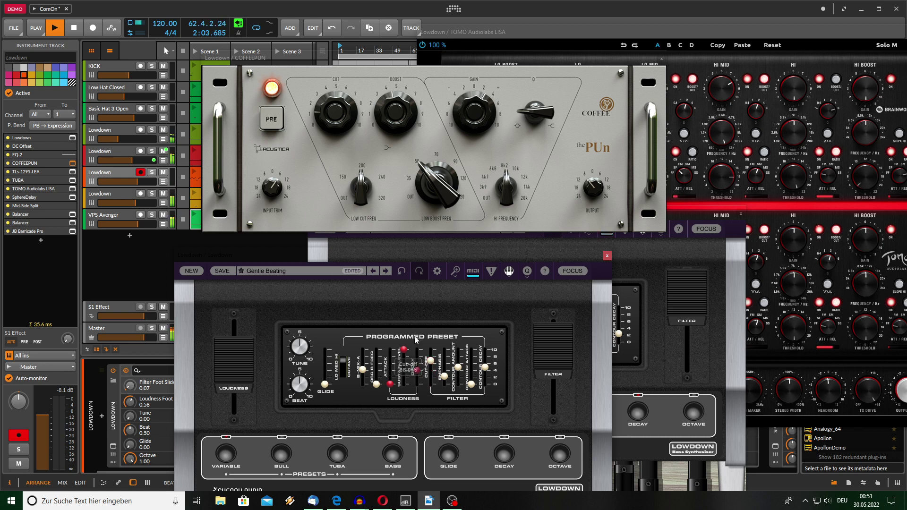
- View the yellow Lowdown track's Sub 1 synth, close it, and lower the Gentle Beating cut-off to 45.9%
left_click(95, 203)
left_click(112, 446)
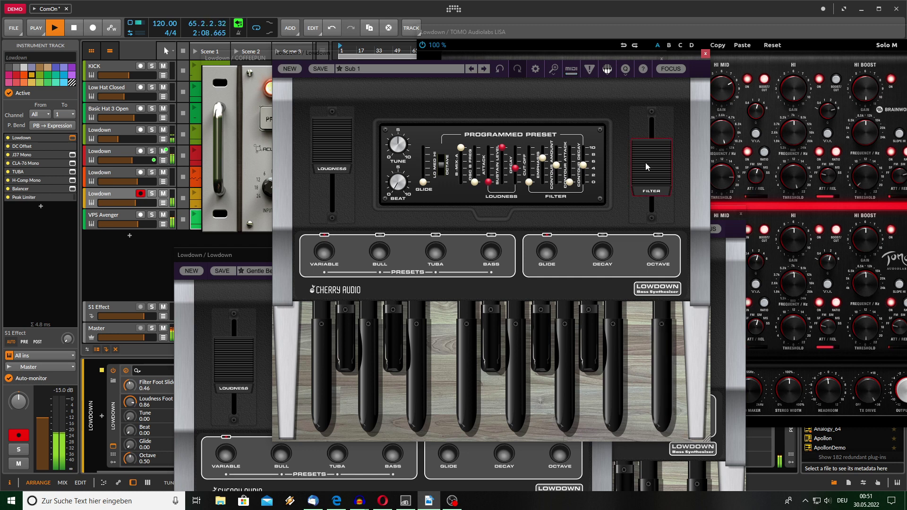
left_click(705, 54)
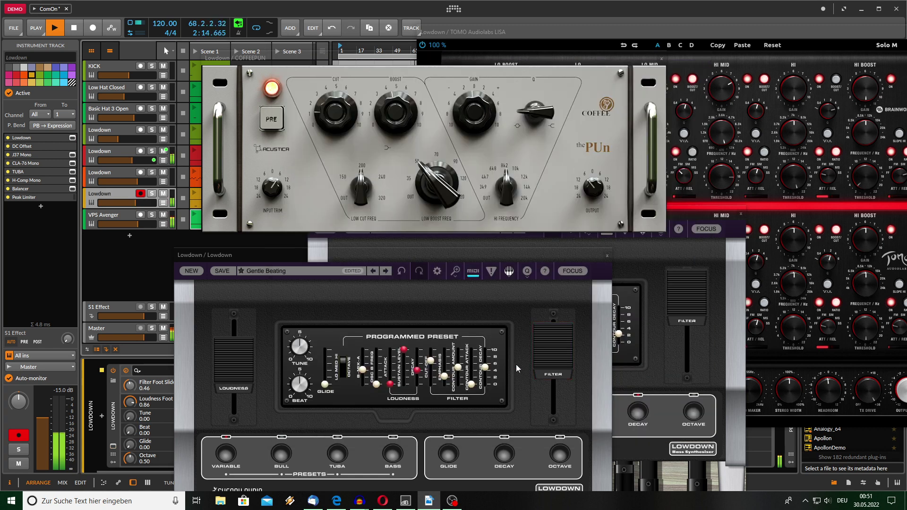
mouse_move(429, 370)
left_mouse_down()
mouse_move(434, 358)
mouse_move(431, 373)
left_mouse_up()
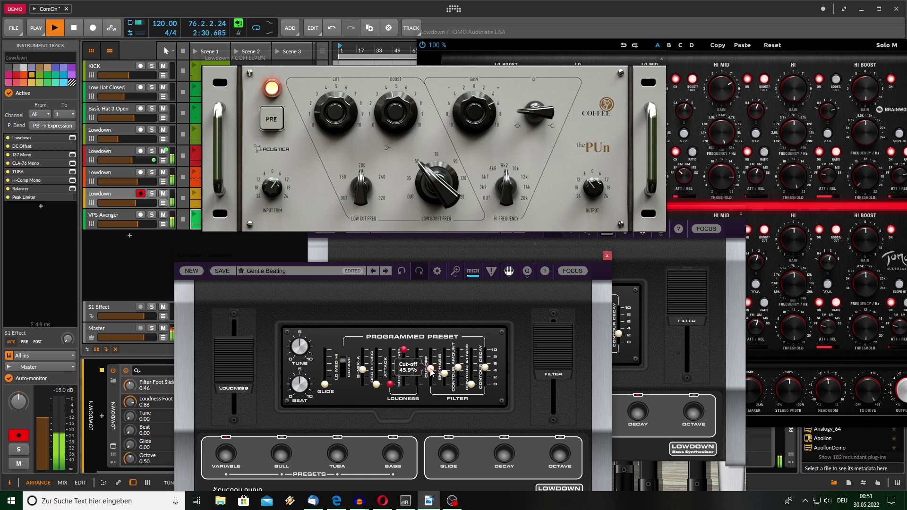
- Bring the LISA equalizer forward, move the Gentle Beating synth window clear of it, and set the cut-off to 59.5%
left_click(509, 36)
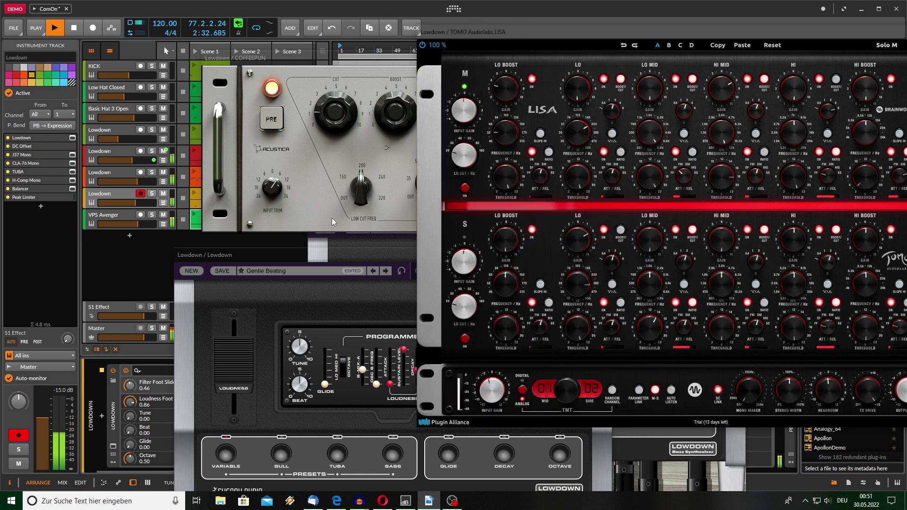
left_click(276, 263)
left_click_drag(211, 257, 51, 256)
left_click_drag(272, 368, 274, 383)
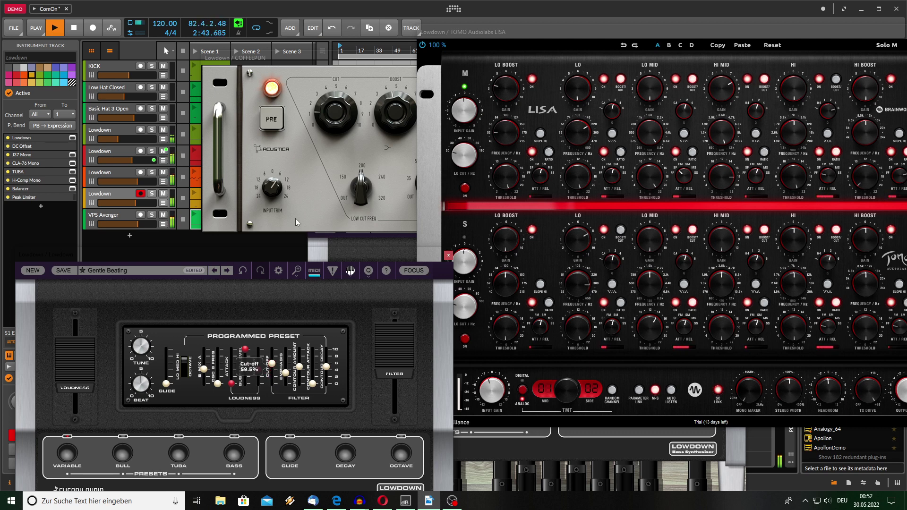
- Bring COFFEEPUN to the front and sweep the Gentle Beating synth's cut-off up and down during playback
left_click(287, 60)
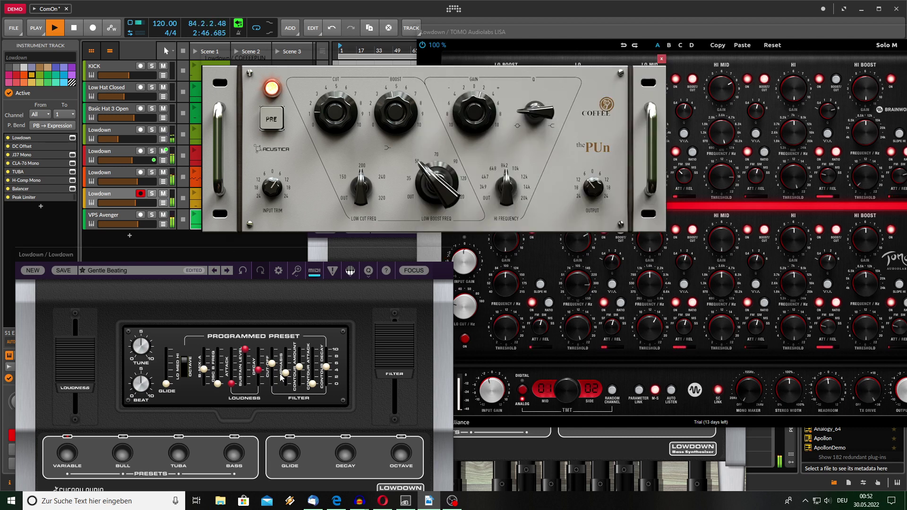
left_click_drag(272, 367, 274, 372)
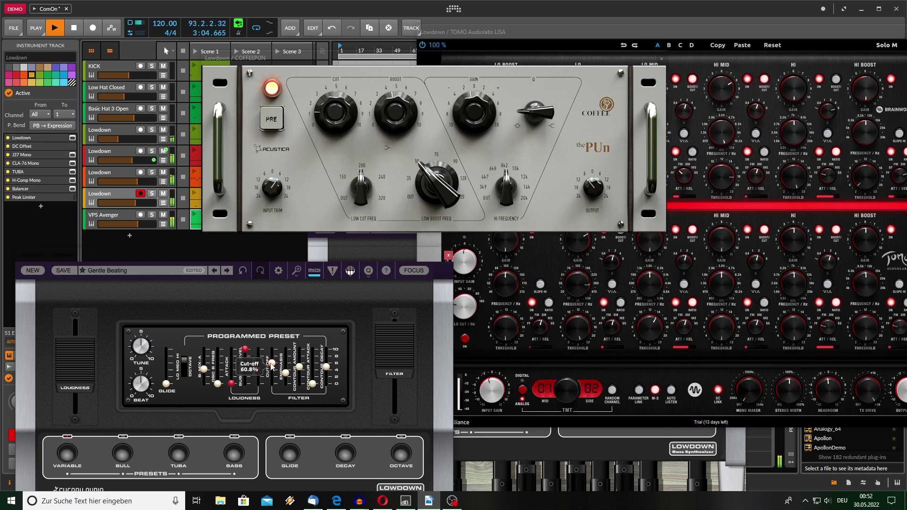
scroll(271, 362, "up", 5)
left_click_drag(267, 356, 264, 367)
left_click_drag(272, 367, 273, 363)
left_click_drag(275, 368, 274, 359)
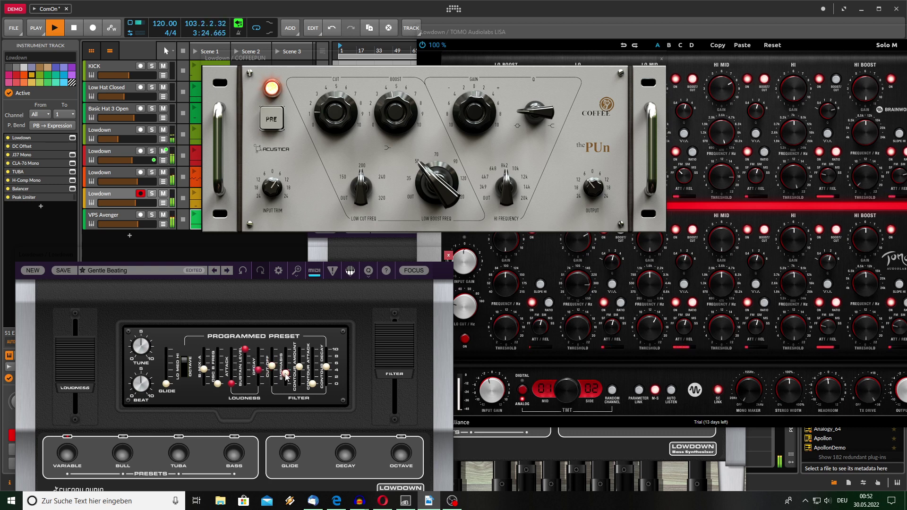
- Lower the Gentle Beating synth's cut-off to its minimum and set the filter foot slider to 43.2%
mouse_move(275, 371)
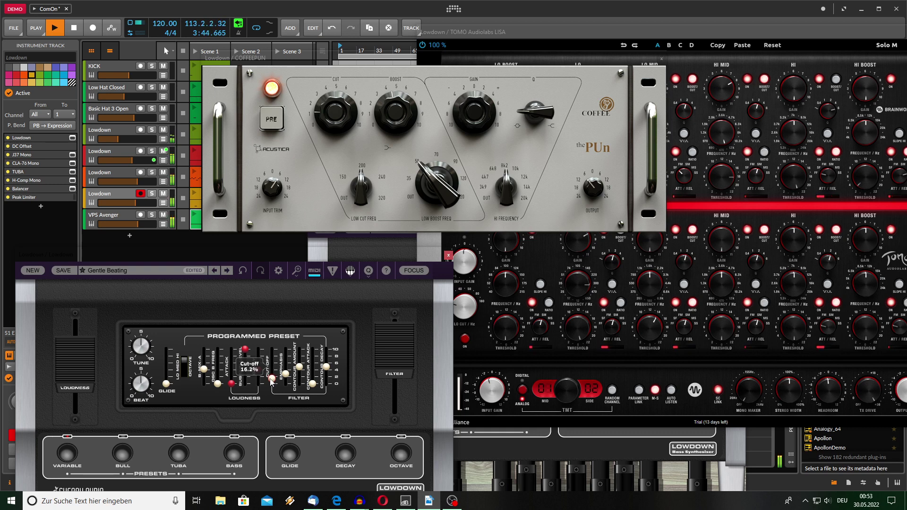
mouse_move(270, 382)
left_mouse_down()
mouse_move(267, 355)
mouse_move(271, 390)
left_mouse_up()
left_click(391, 367)
left_click_drag(391, 368, 390, 395)
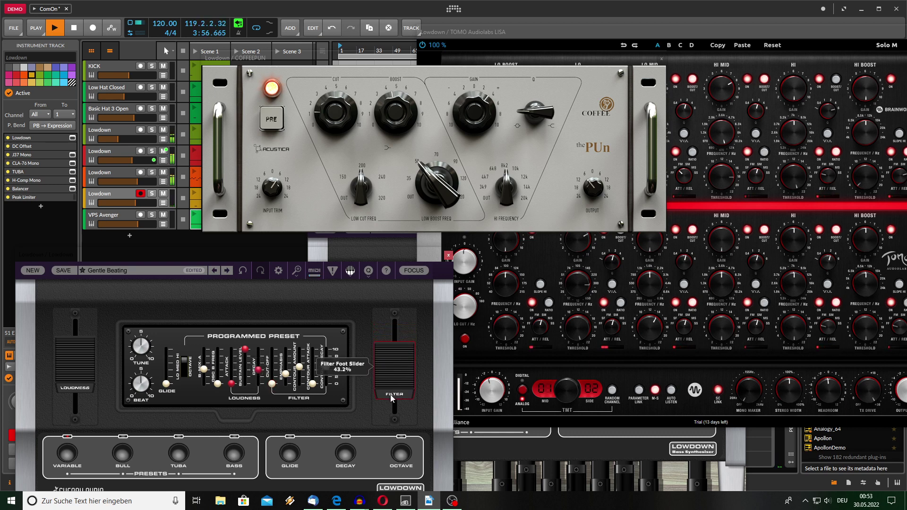
- Stop the project's playback and switch to OBS
left_click(74, 28)
left_click(452, 501)
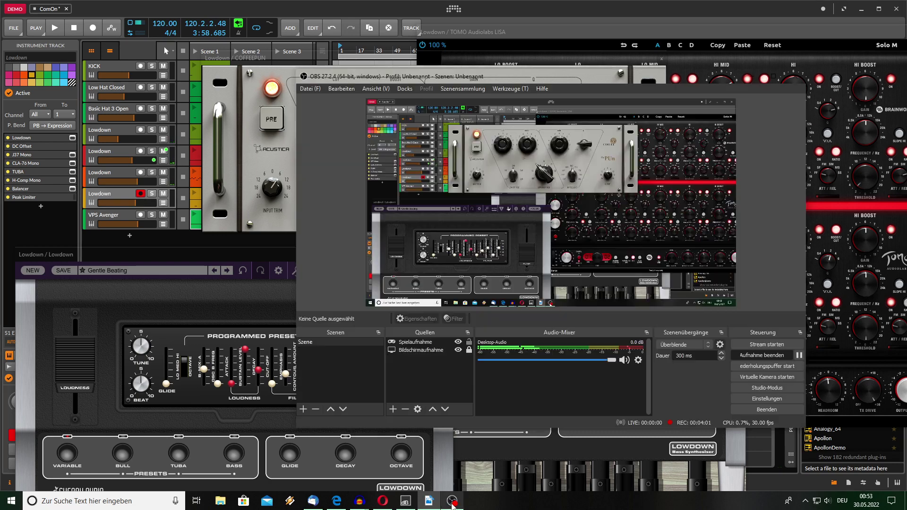